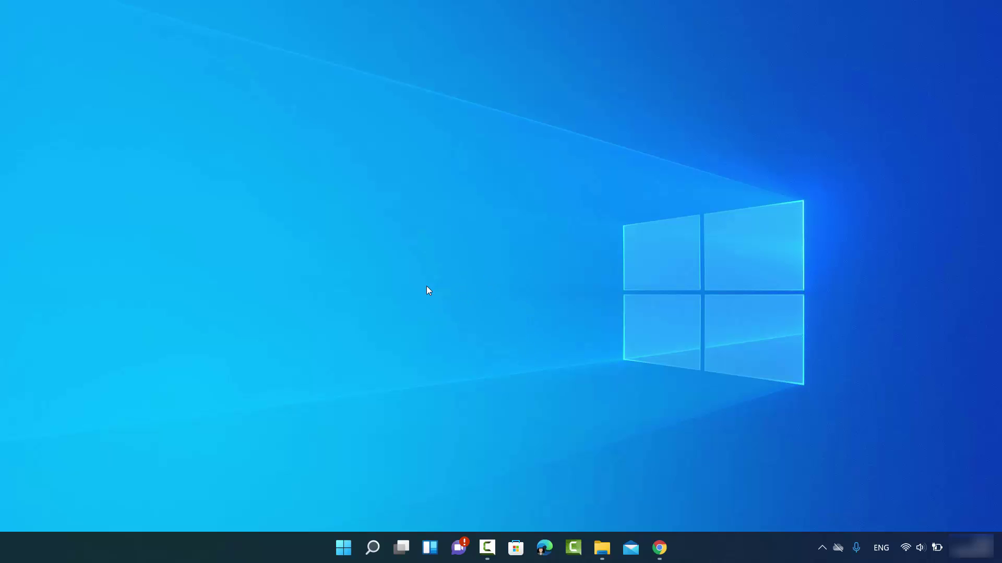
Open the Personalisation settings from the desktop.
right_click(512, 243)
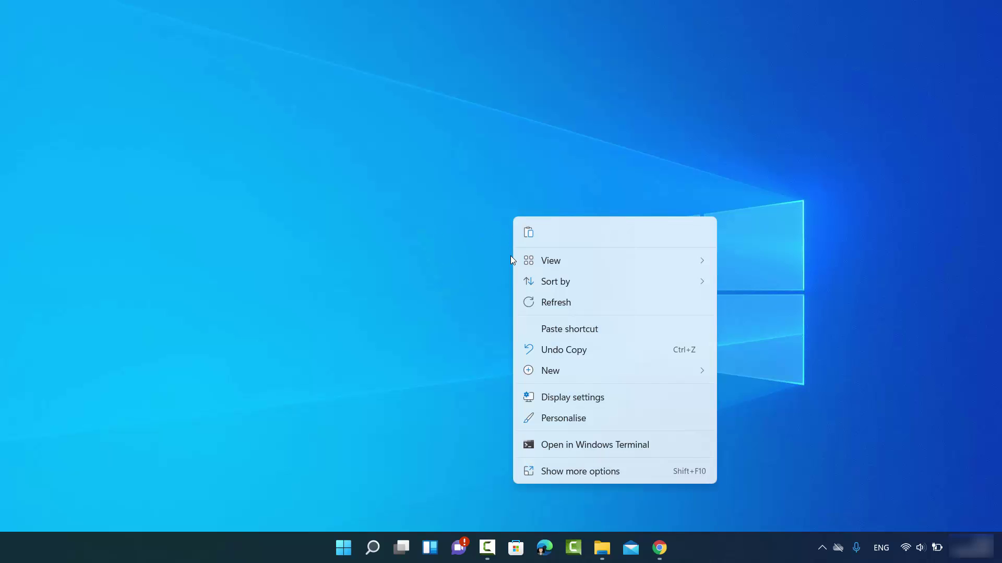
click(551, 419)
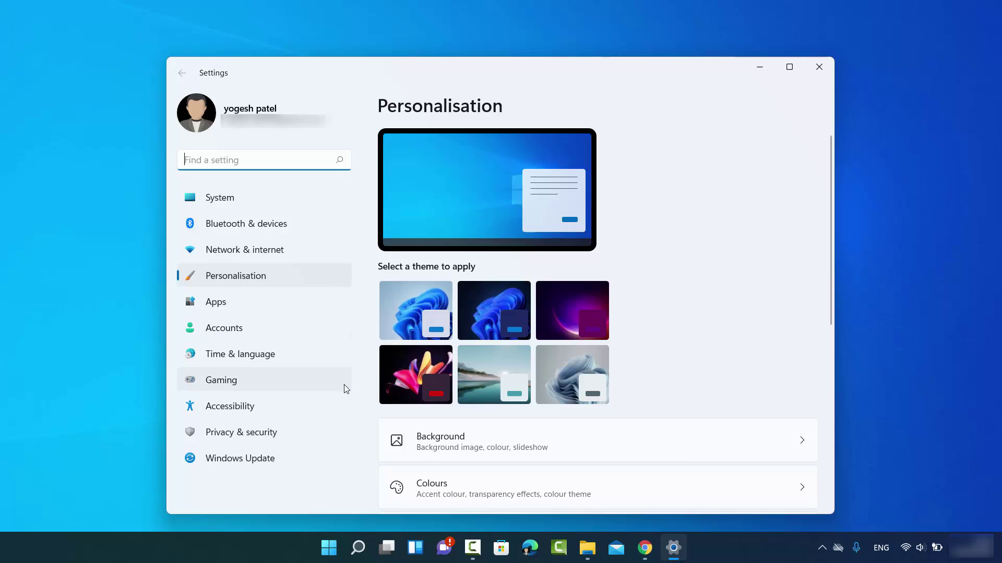
Reopen Settings from the Start button's shortcuts and look up the Settings app in Windows search with "se", leaving the search without opening it.
right_click(331, 552)
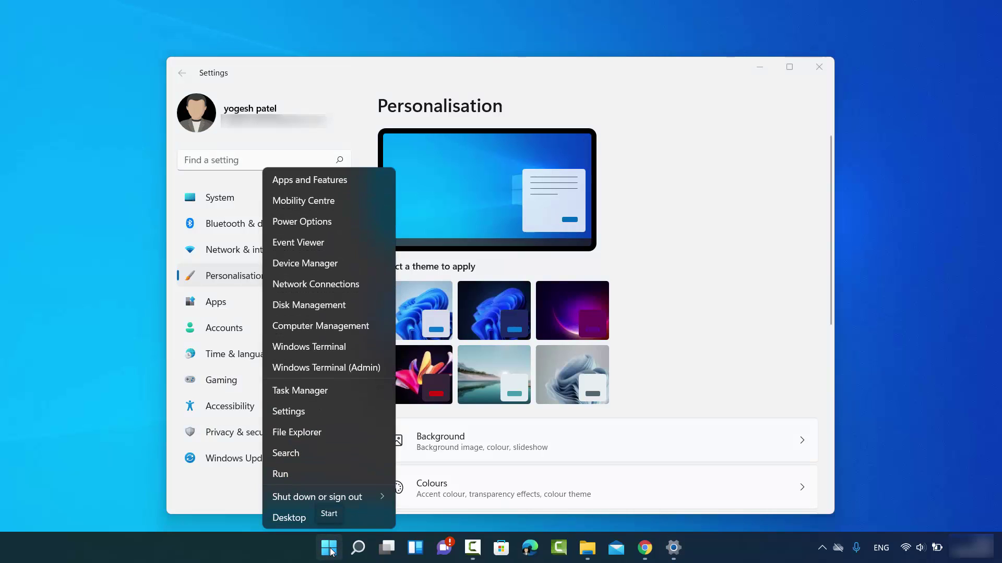
click(286, 411)
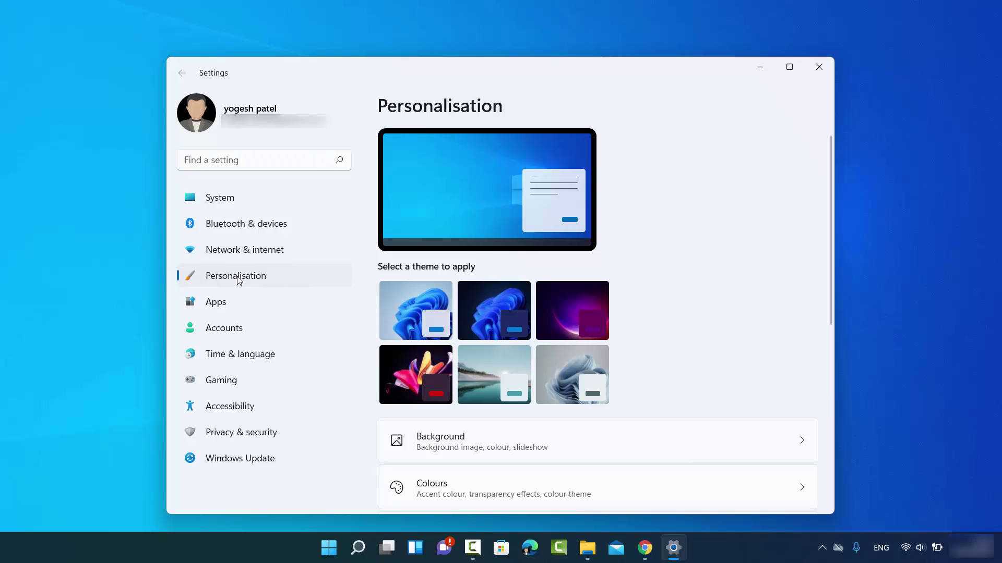
click(360, 552)
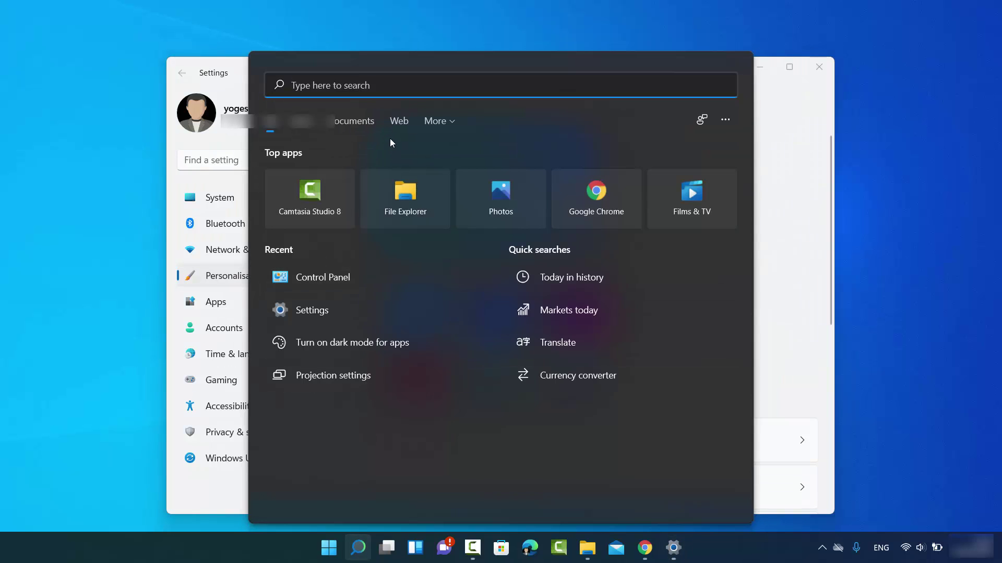
text(se)
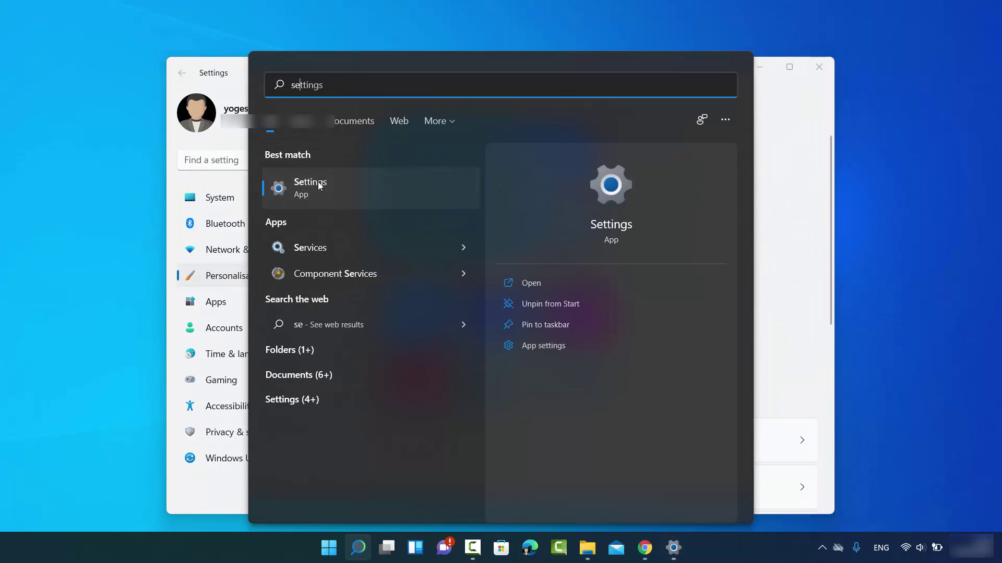
click(792, 135)
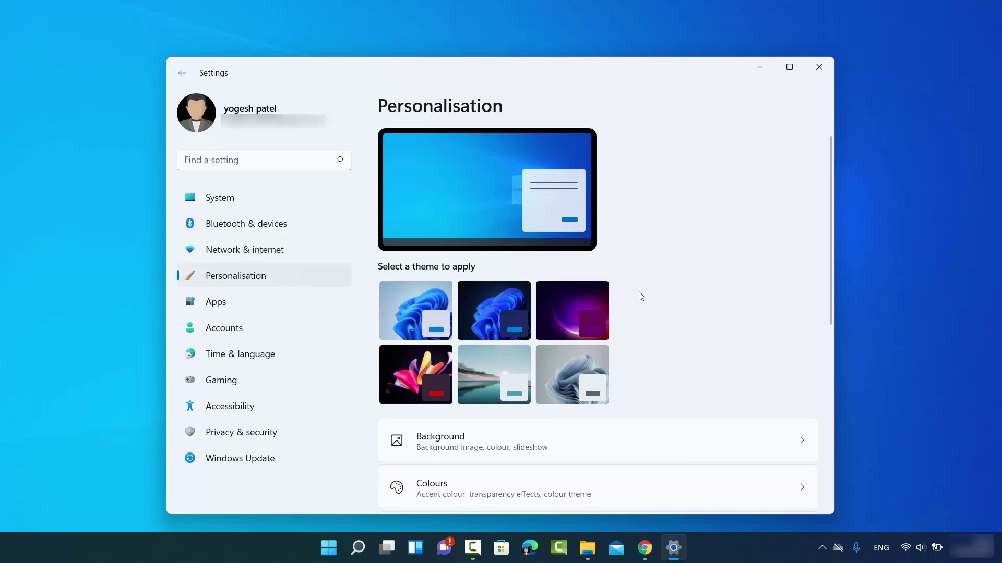
Open the Background settings, minimise the window to view the current desktop wallpaper, and restore the window.
scroll(641, 296, down, 1)
scroll(640, 296, down, 1)
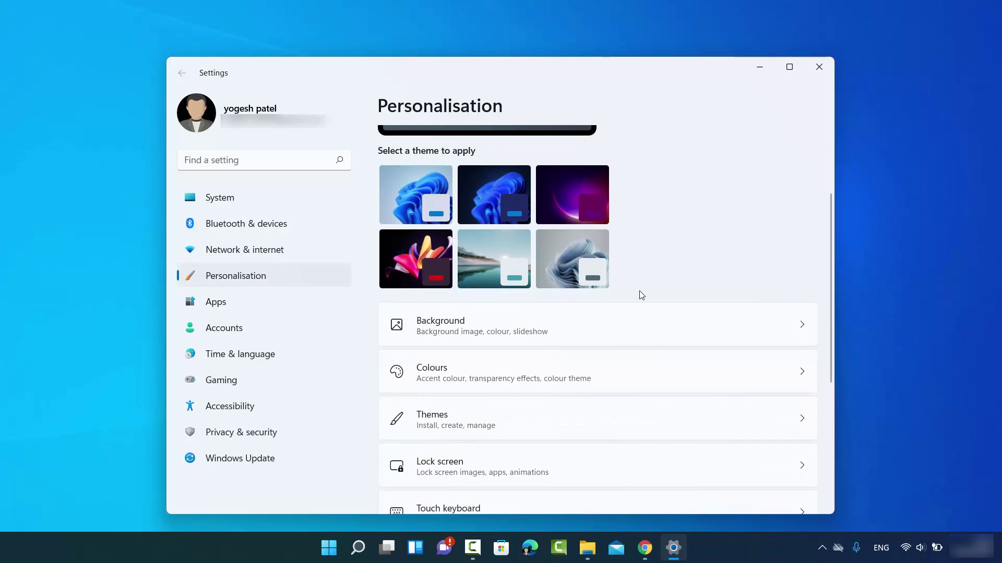
click(445, 327)
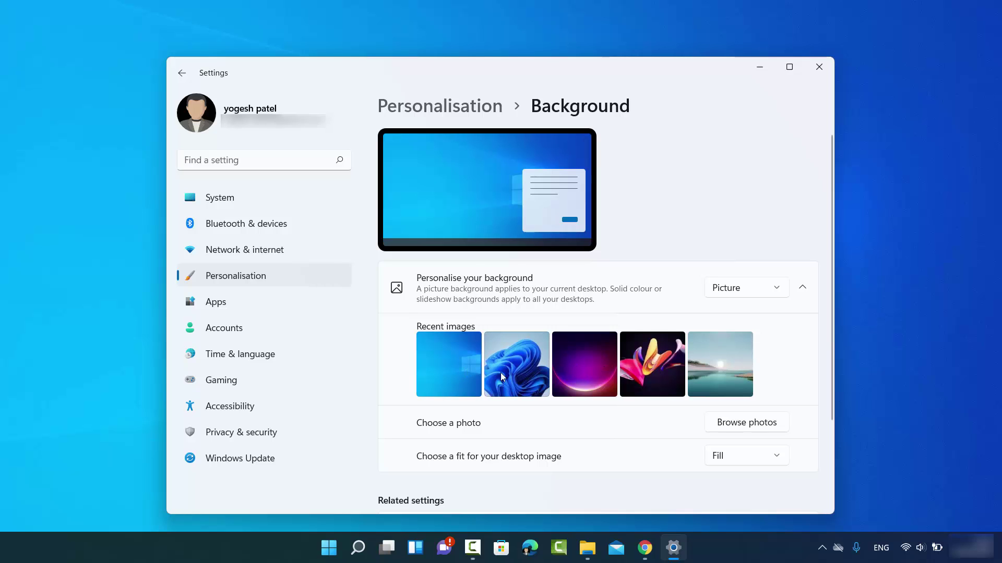
click(759, 67)
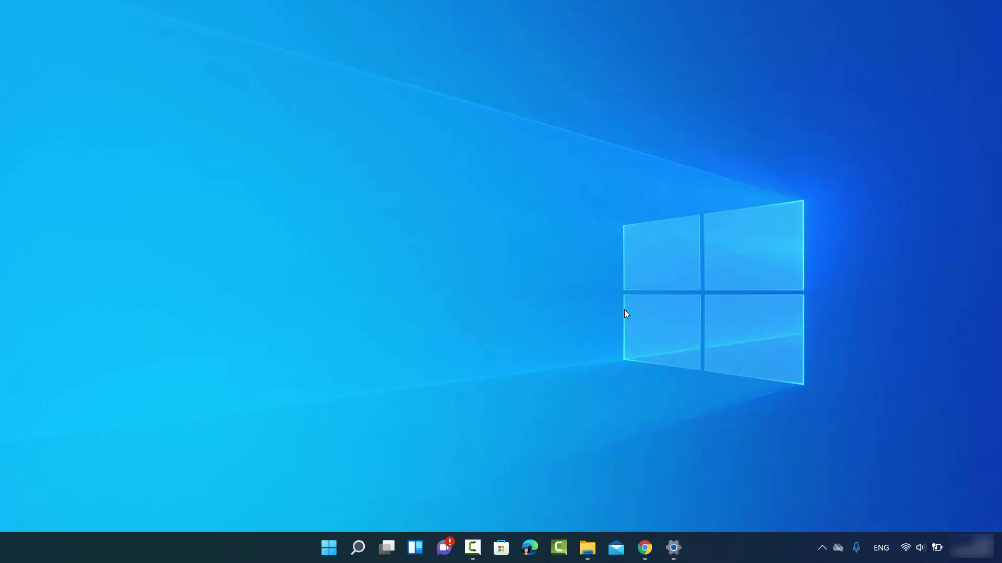
click(674, 548)
Try the recent images as desktop wallpaper: the blue bloom, the purple glow, the colourful flower and the lake landscape.
click(515, 370)
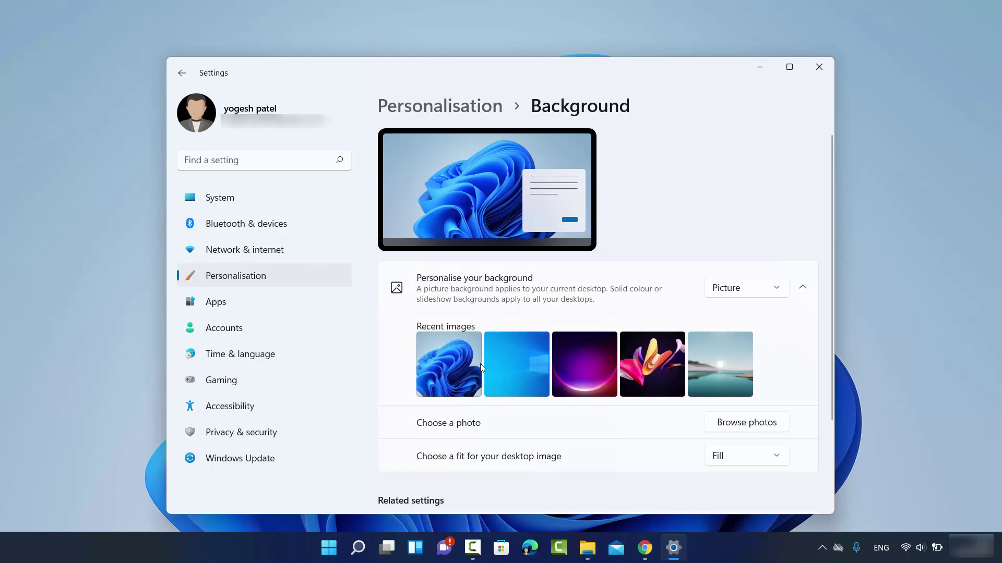
click(577, 365)
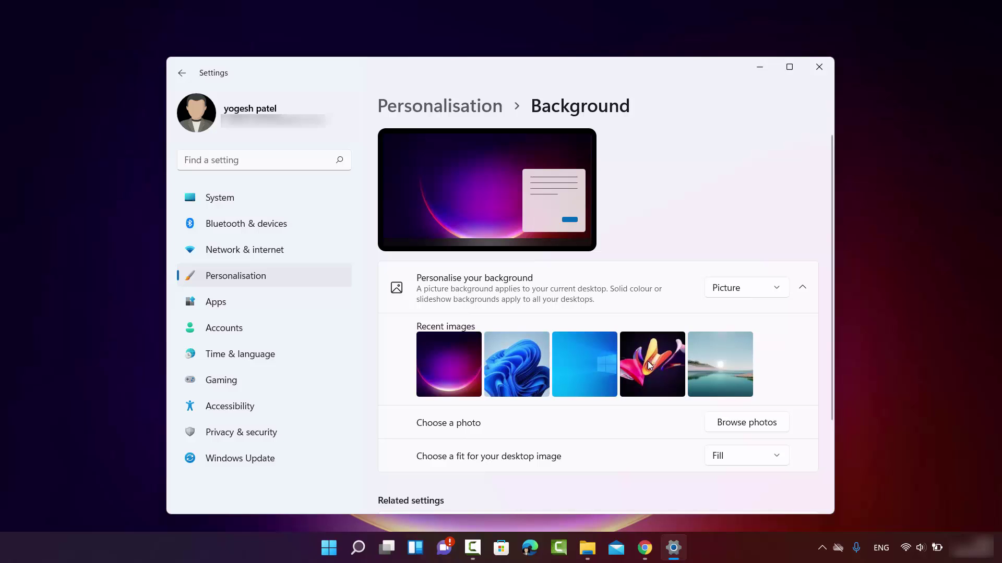
click(718, 360)
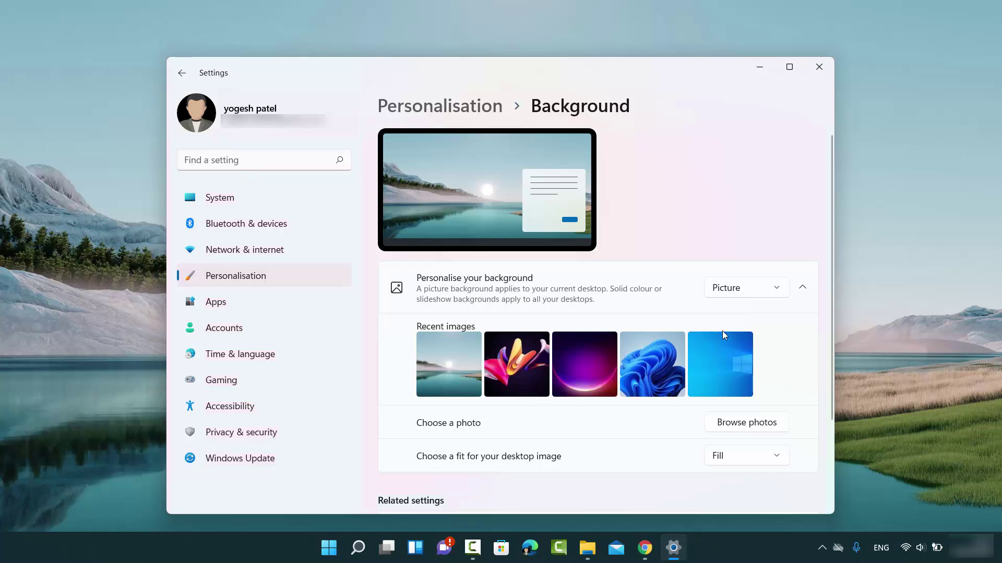
Switch the desktop background to Solid colour and view the custom colour picker without choosing a colour.
click(731, 295)
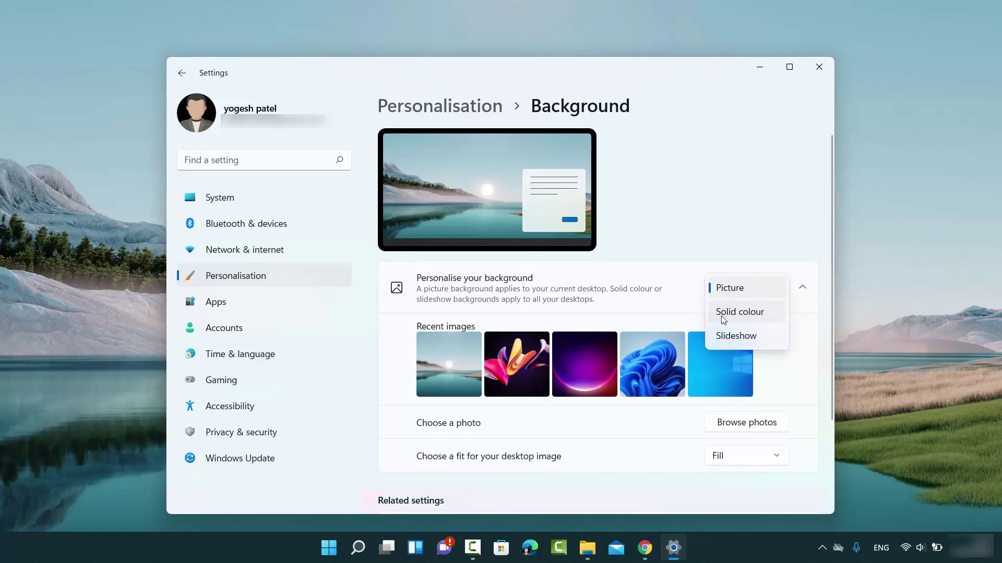
click(731, 315)
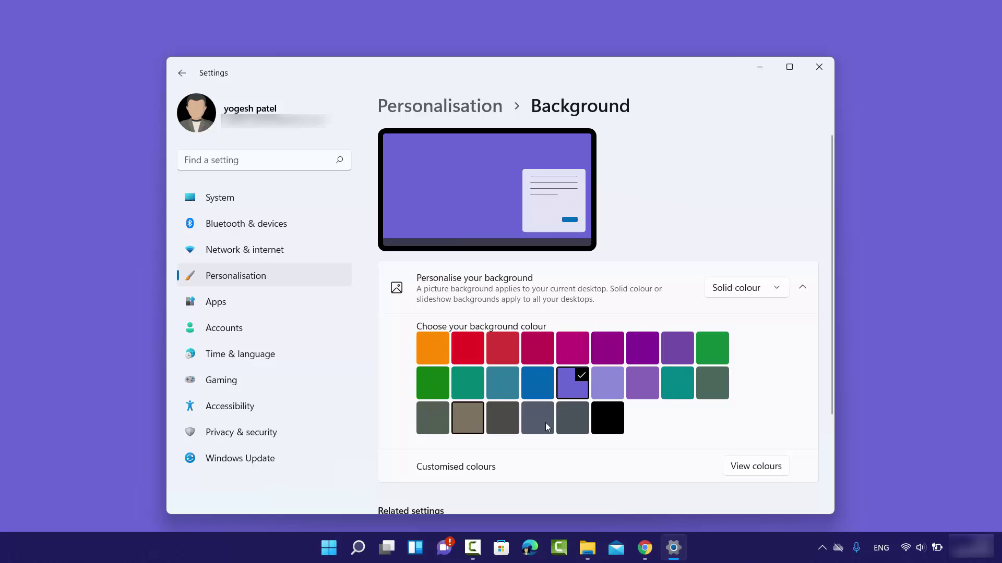
click(754, 467)
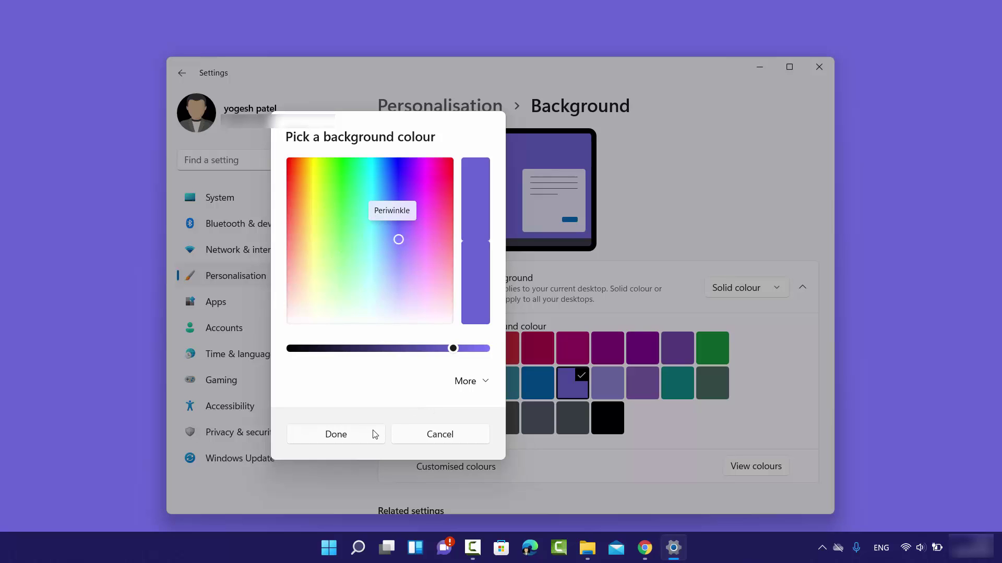
click(436, 438)
Switch the desktop background type to Slideshow and view its options.
click(740, 289)
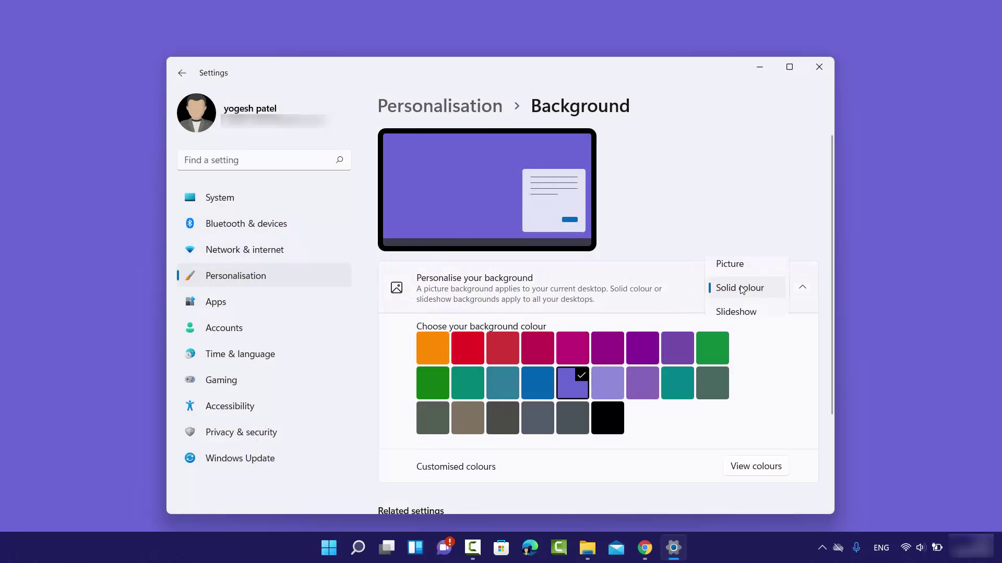
click(738, 315)
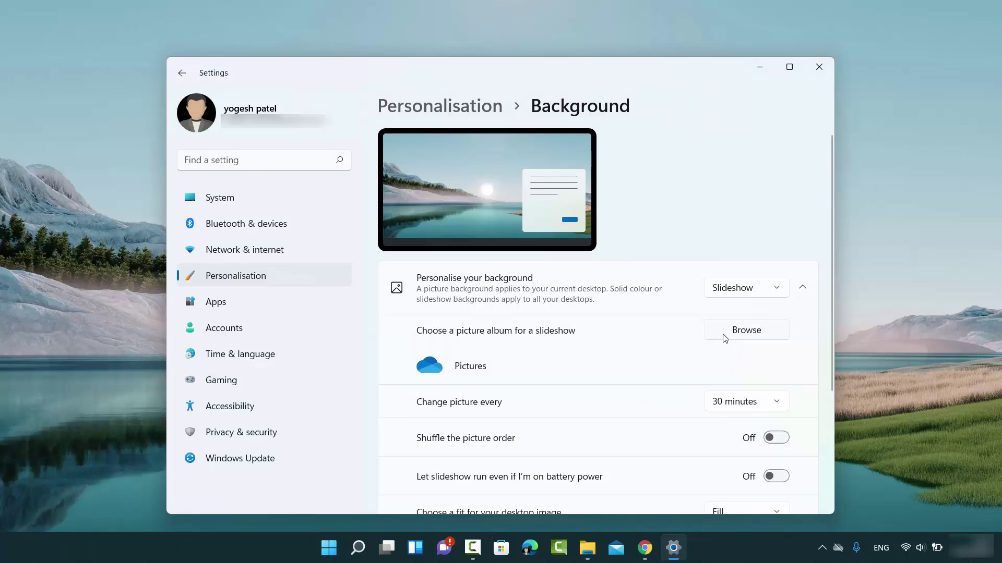
scroll(666, 373, down, 2)
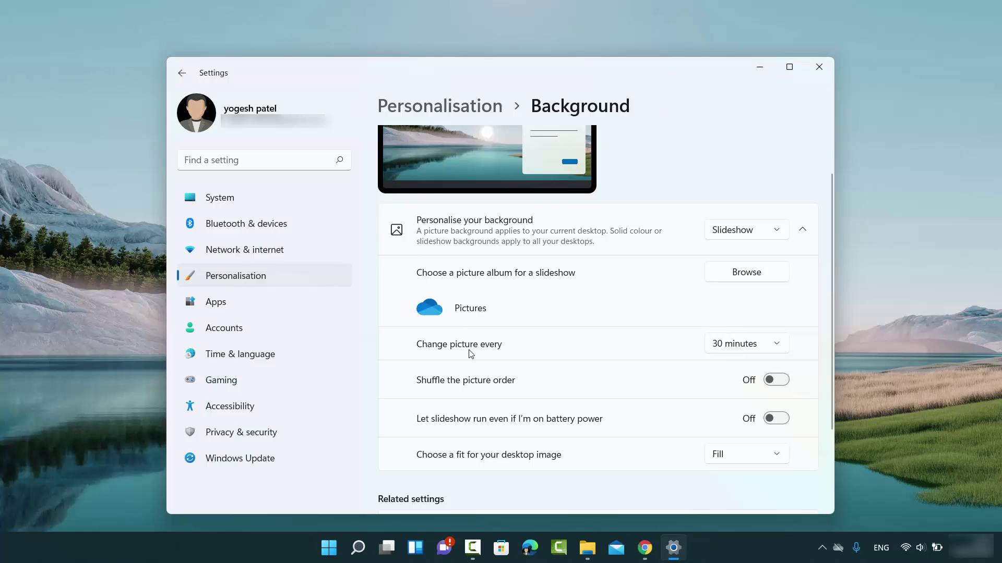
Examine the slideshow's picture-change intervals and try toggling the shuffle option on and off.
click(745, 346)
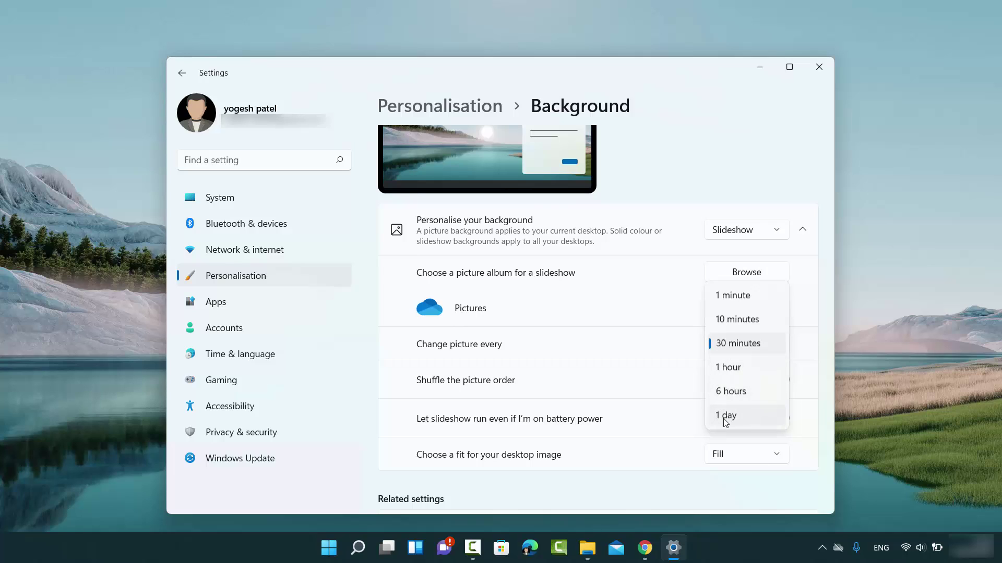
click(633, 330)
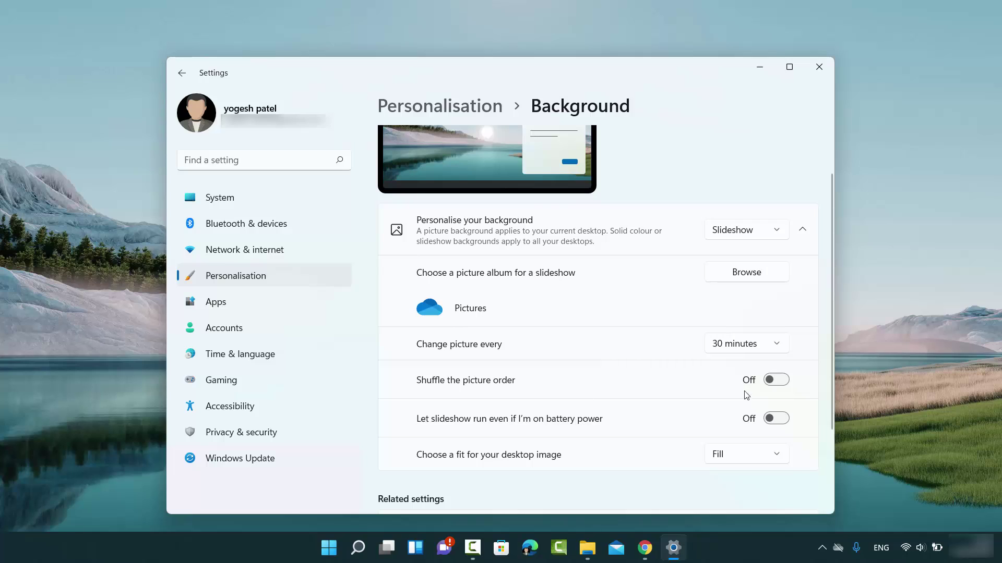
click(780, 384)
click(777, 382)
Set the background type to Picture and apply the blue Windows logo image from the recent images.
click(735, 234)
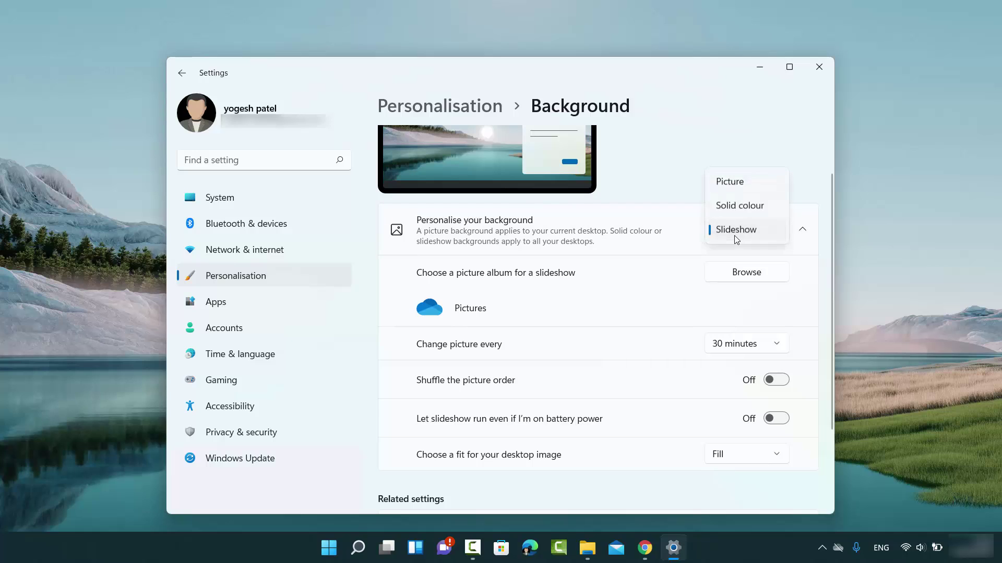
click(729, 183)
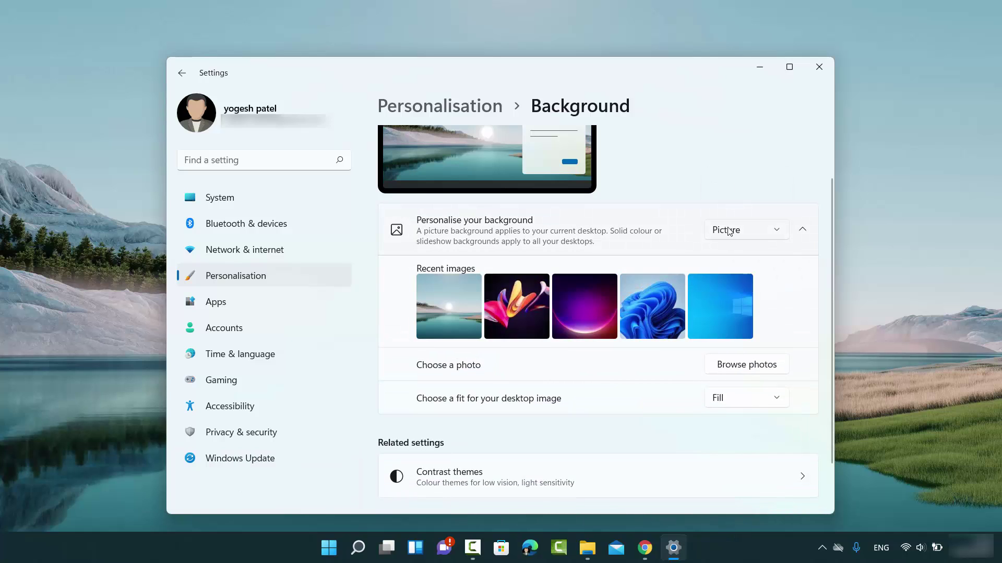
click(730, 296)
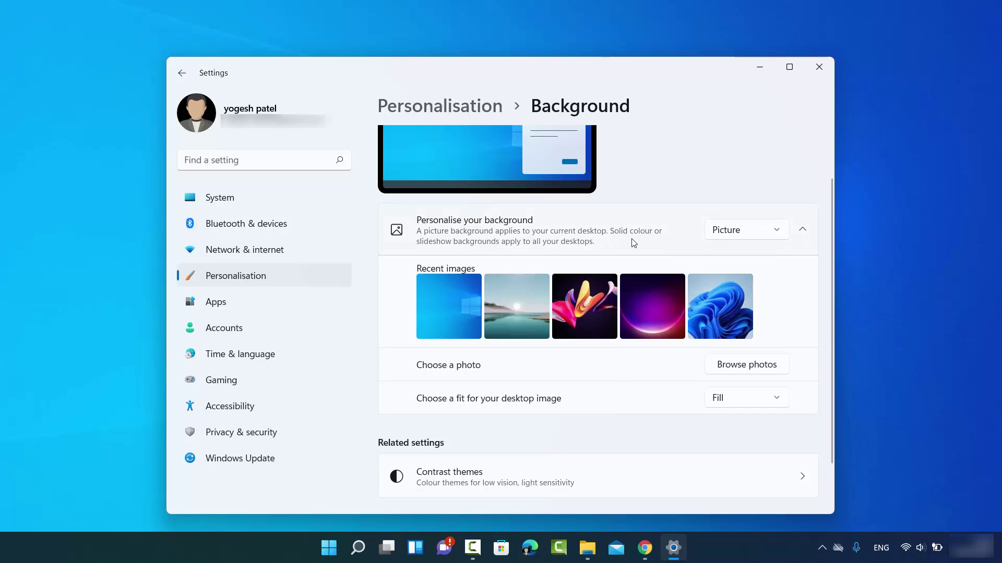
Browse the Pictures folder for a custom background photo and cancel the selection.
click(733, 369)
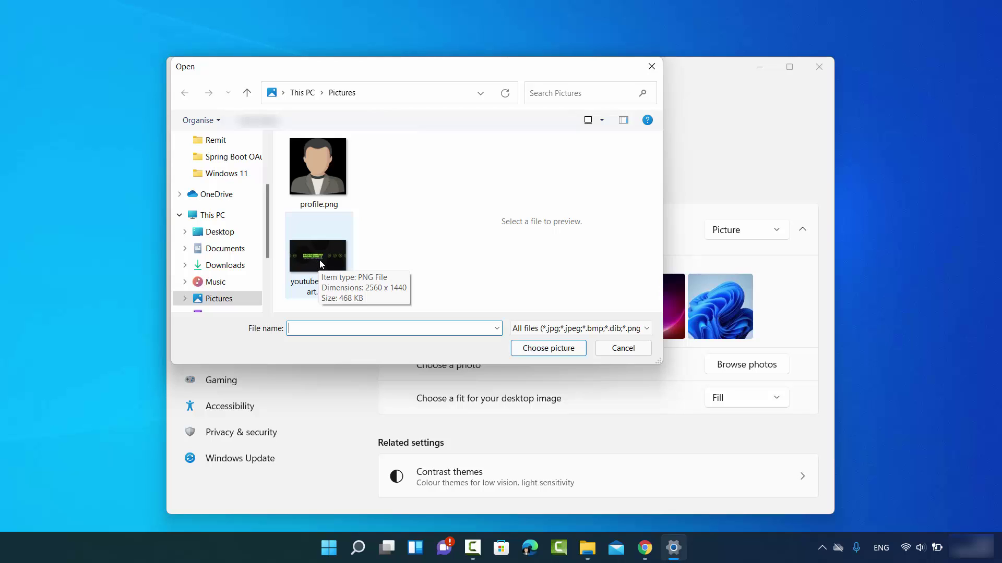
click(617, 348)
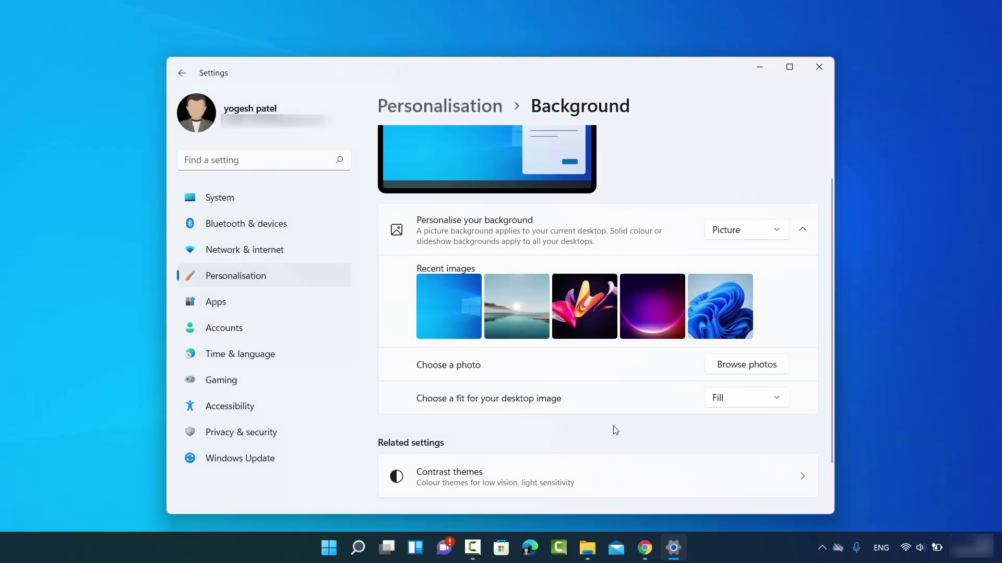
Switch to File Explorer, examine the desktop background option for "youtube channel art.png" without applying it, and minimise the window.
click(588, 548)
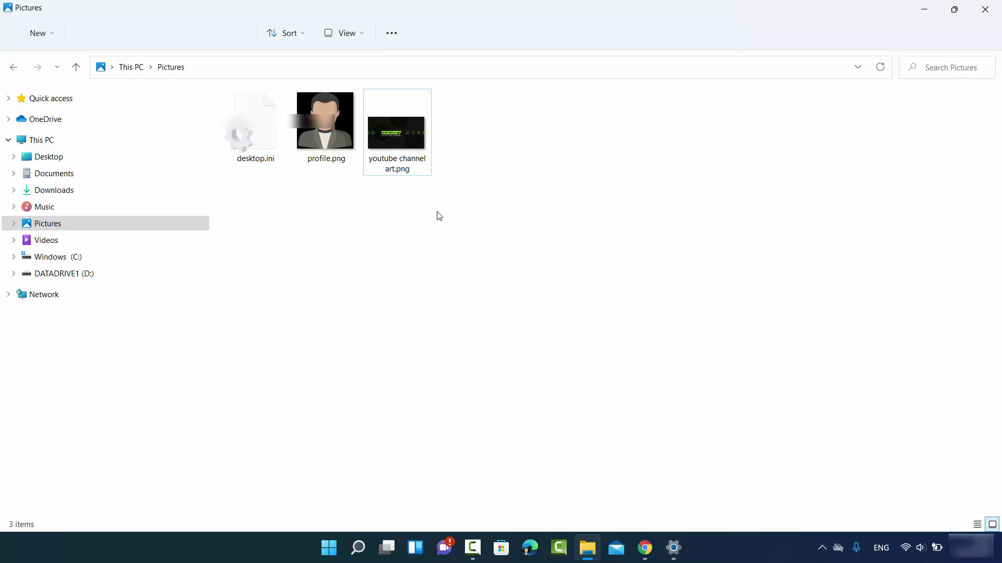
right_click(404, 146)
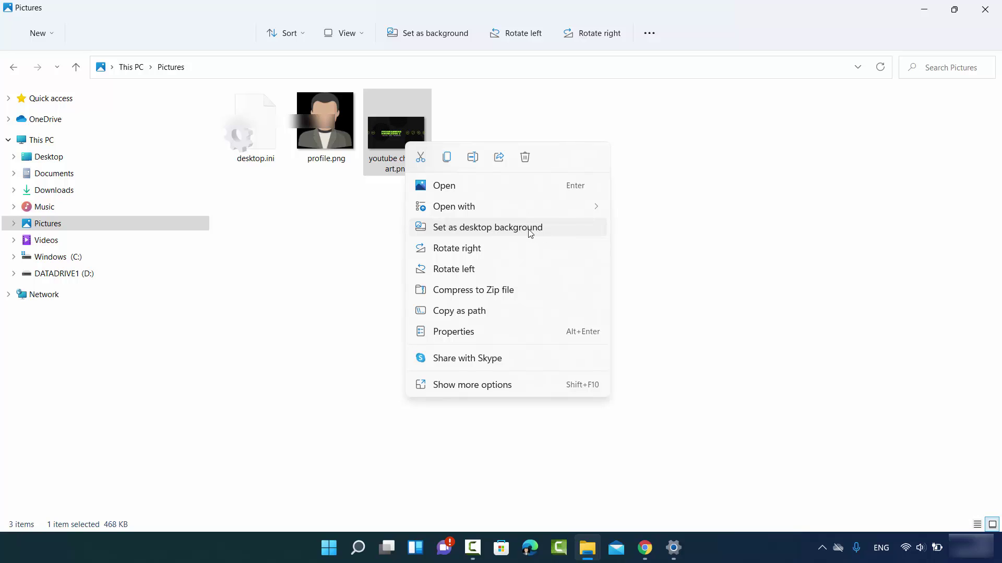
click(686, 228)
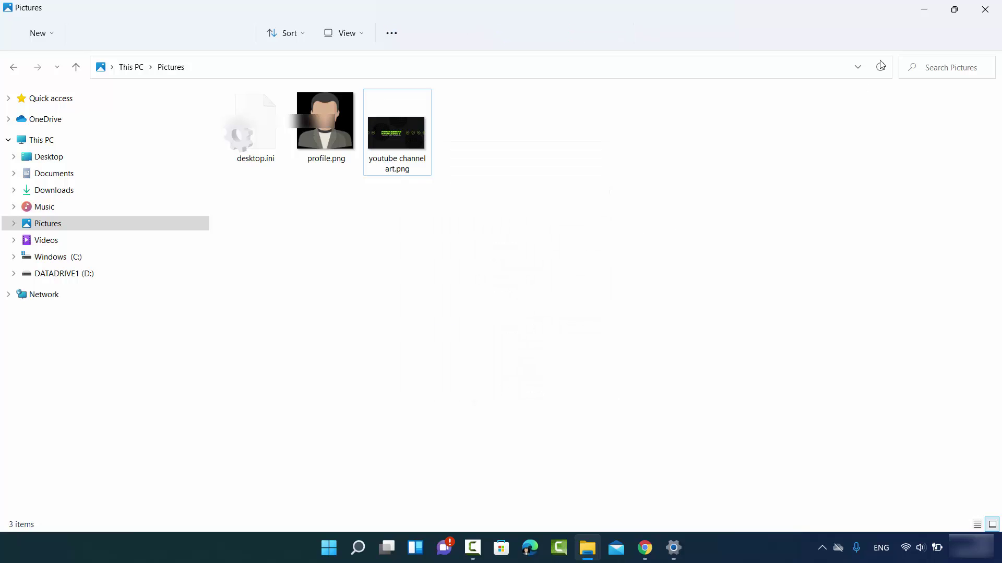
click(924, 10)
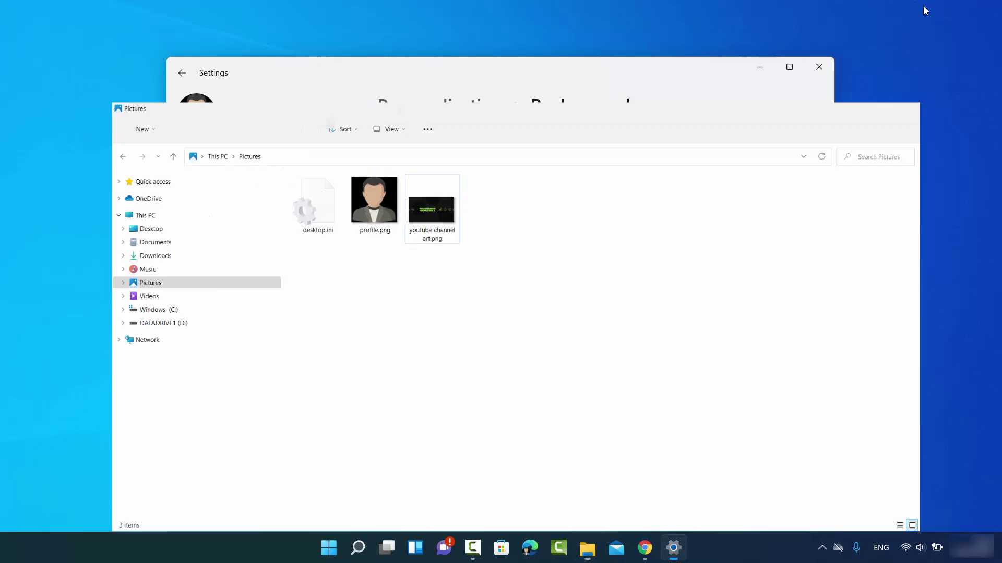